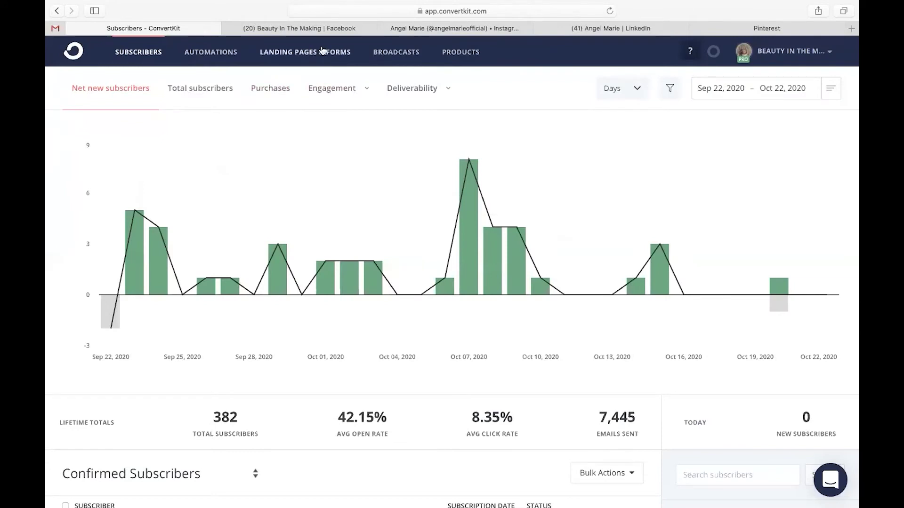
- Create a new landing page from Landing Pages & Forms and scroll the template gallery to Irving
left_click(316, 55)
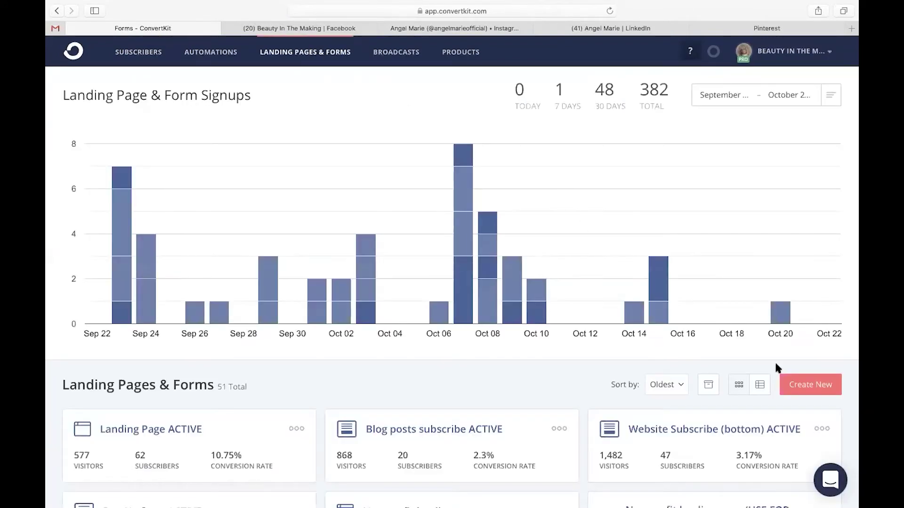
left_click(808, 384)
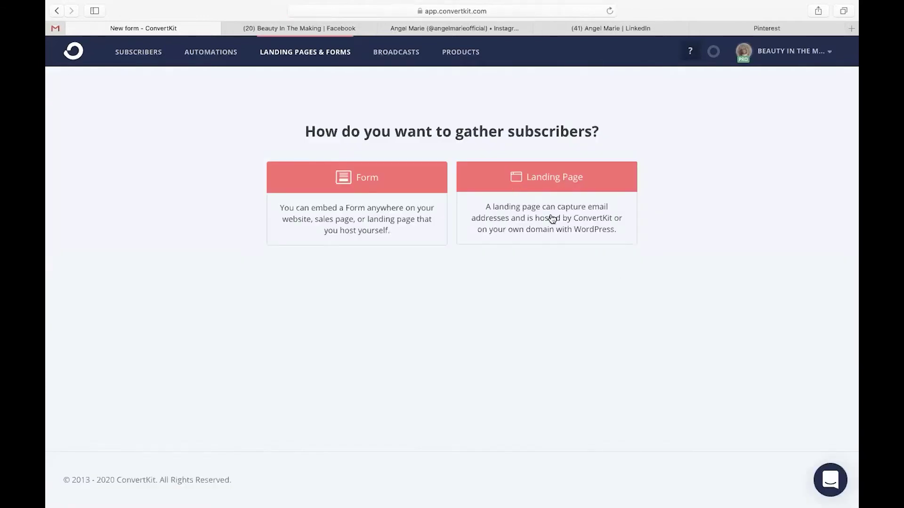
left_click(531, 189)
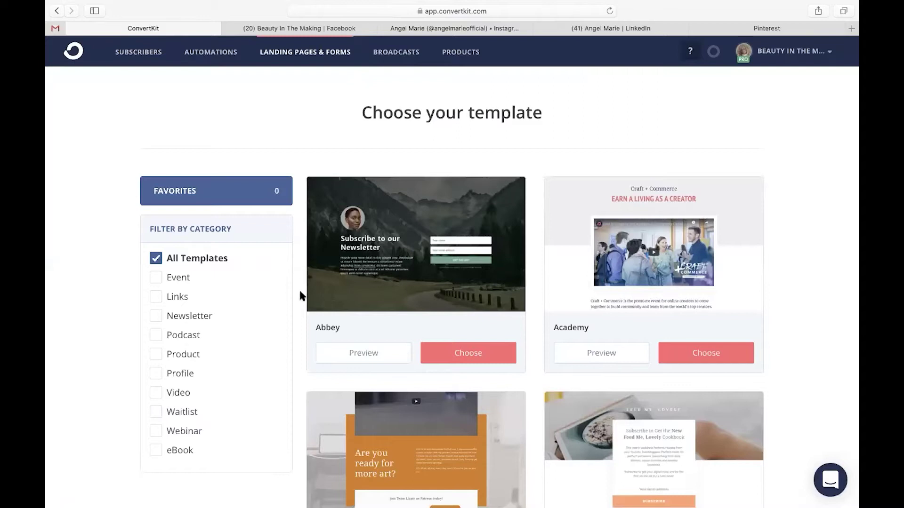
scroll(301, 299, "down", 5)
scroll(300, 299, "down", 15)
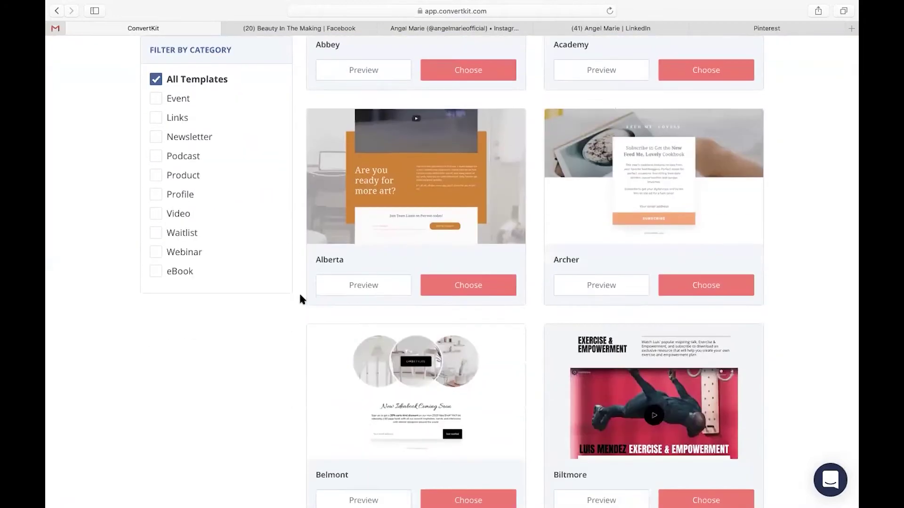
scroll(300, 299, "down", 18)
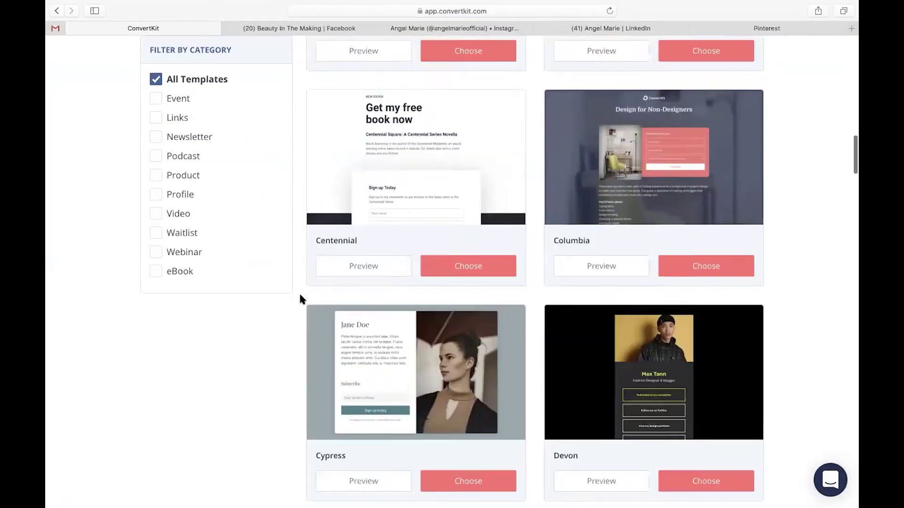
scroll(300, 299, "down", 15)
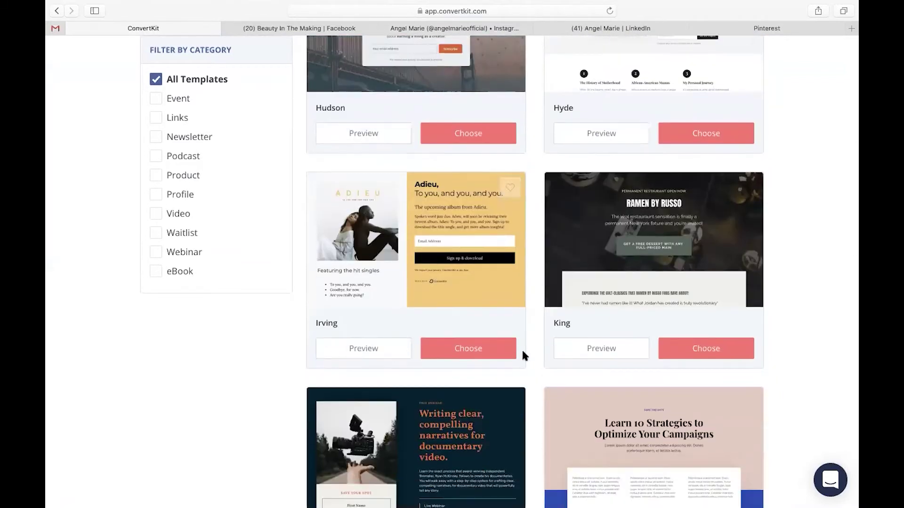
- Choose the Irving template and title the page 'Travel for free guide'
left_click(469, 348)
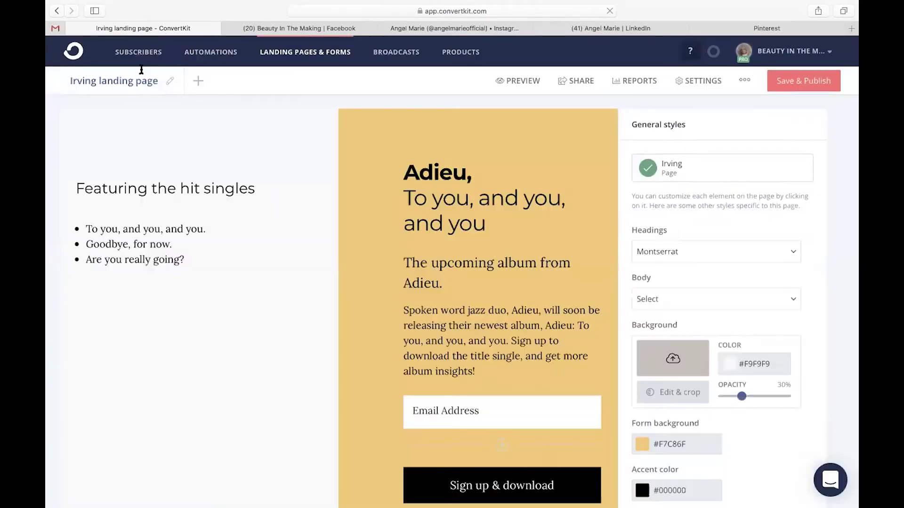
left_click(168, 82)
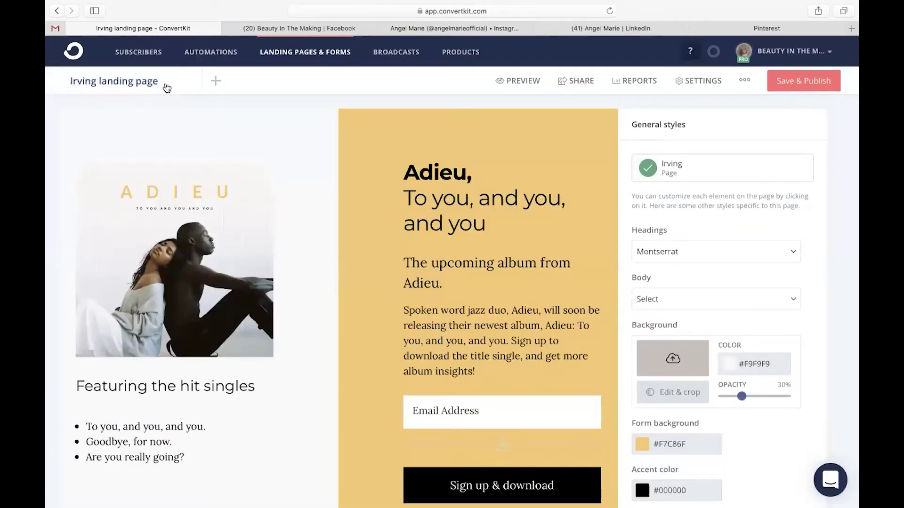
left_click_drag(158, 81, 53, 78)
type("Trave")
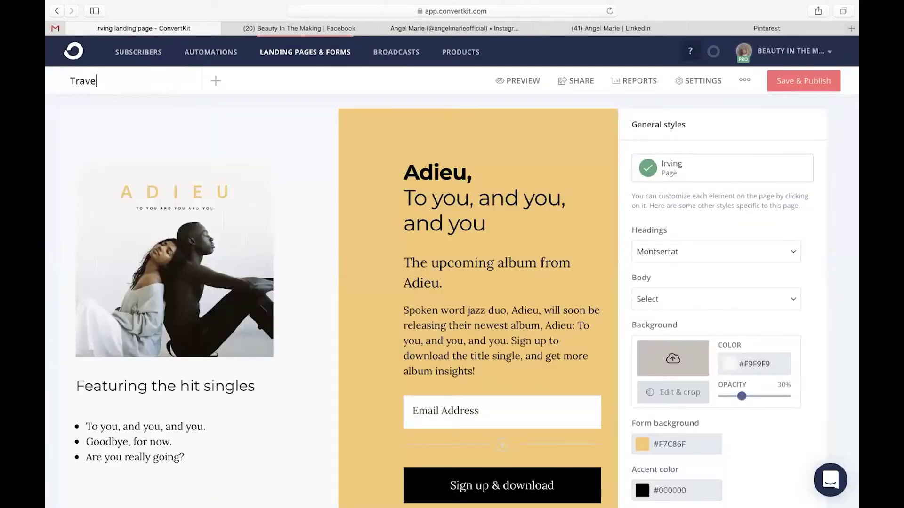
type("l for free guide!")
- Replace the heading with 'Ready to travel for free?' and both text blocks with 'context...'
left_click_drag(500, 229, 403, 180)
key("BackSpace")
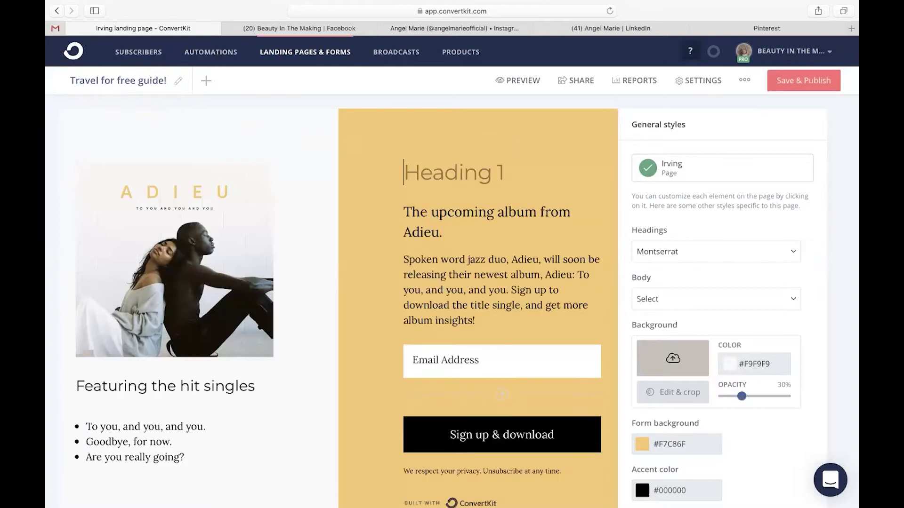
type("Ready ")
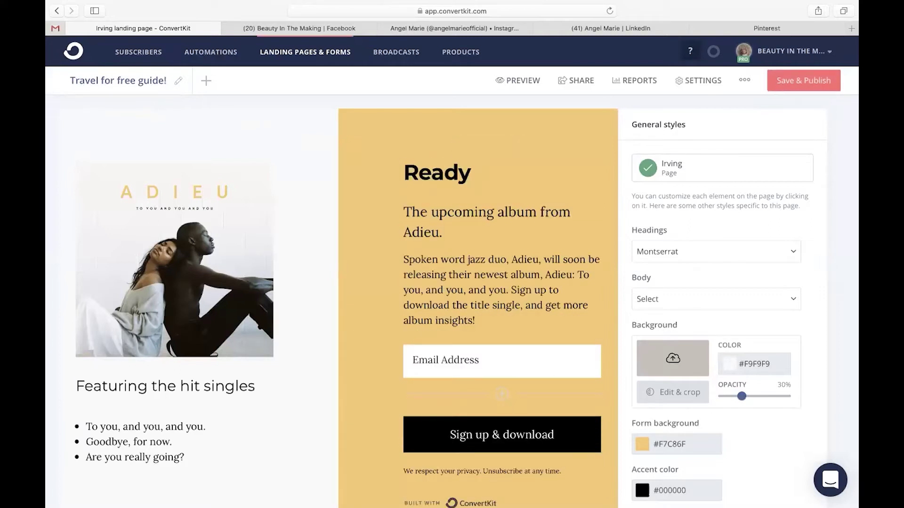
type("to travel for")
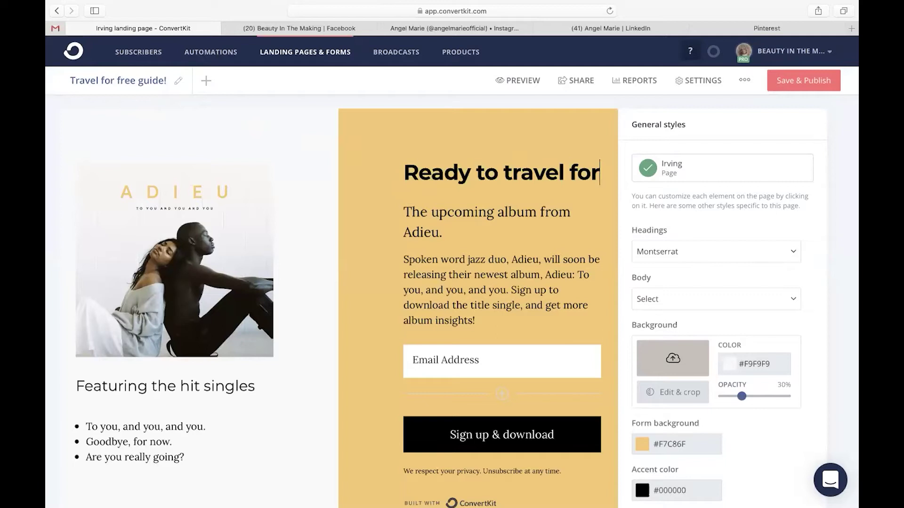
type(" free?")
left_click_drag(445, 258, 405, 238)
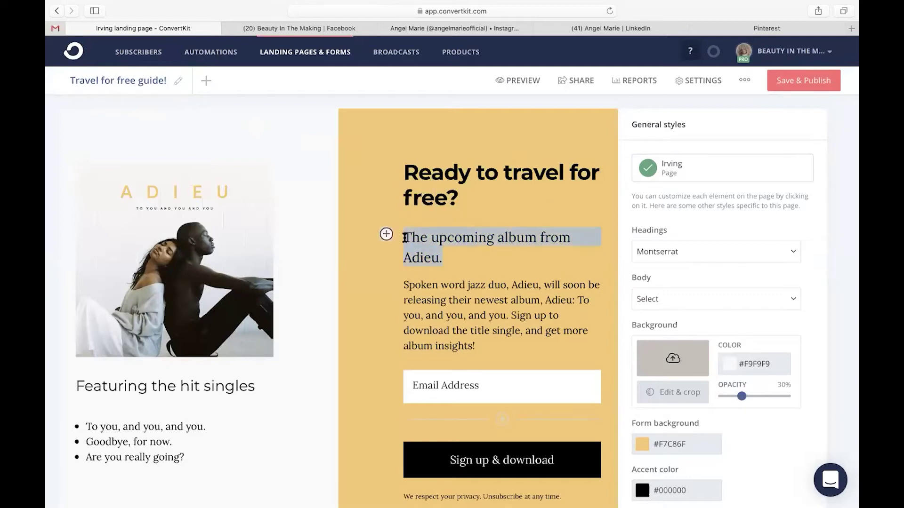
type("context.")
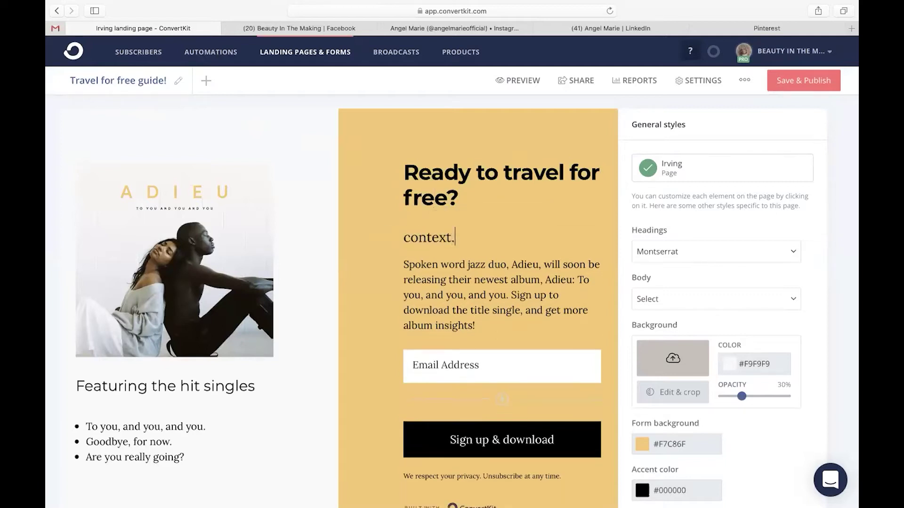
type("..")
left_click_drag(476, 326, 404, 264)
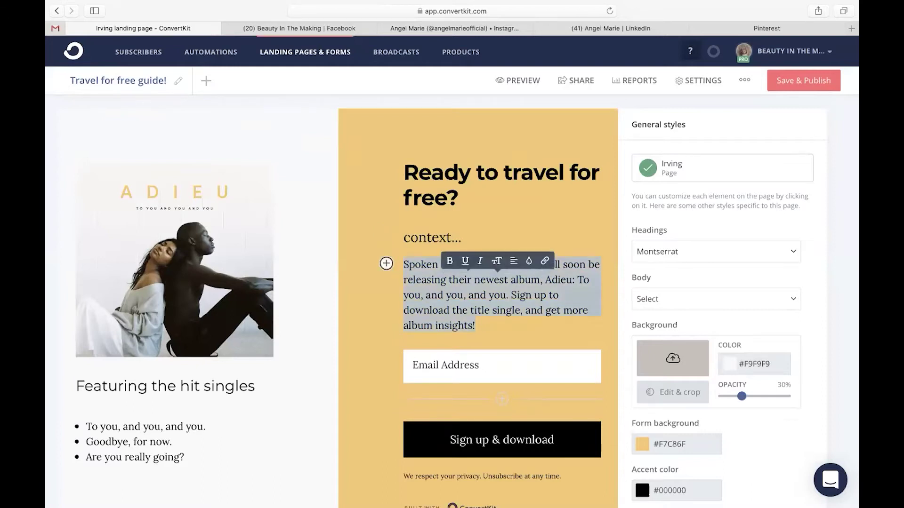
type("context...")
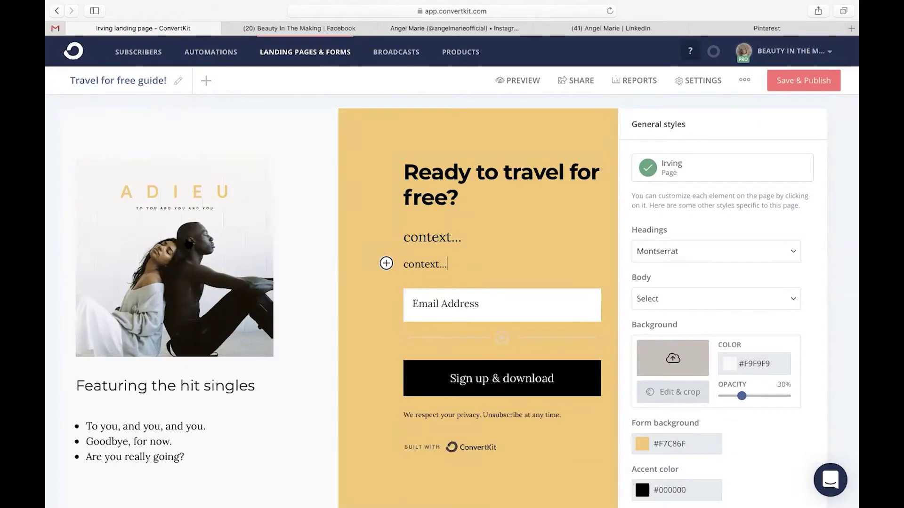
- Swap the page image for the palm-lined street photo from the Instagram media source
left_click(155, 260)
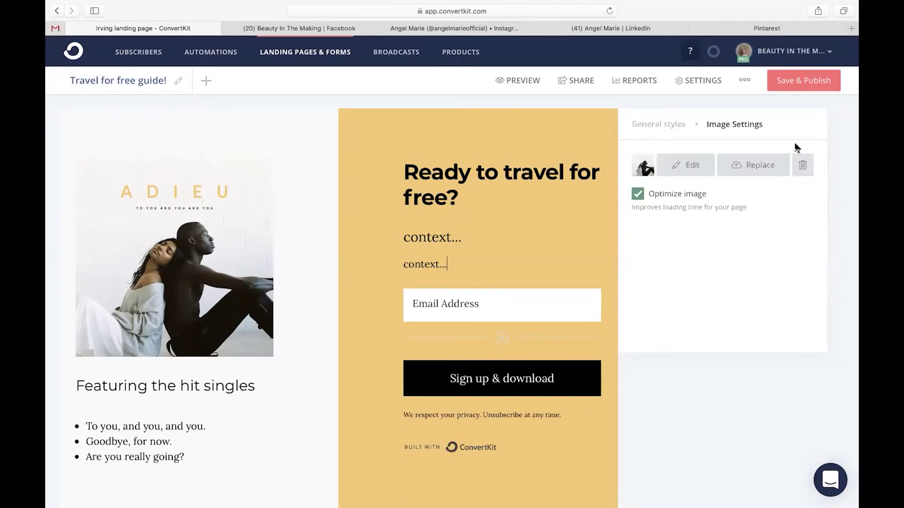
left_click(754, 170)
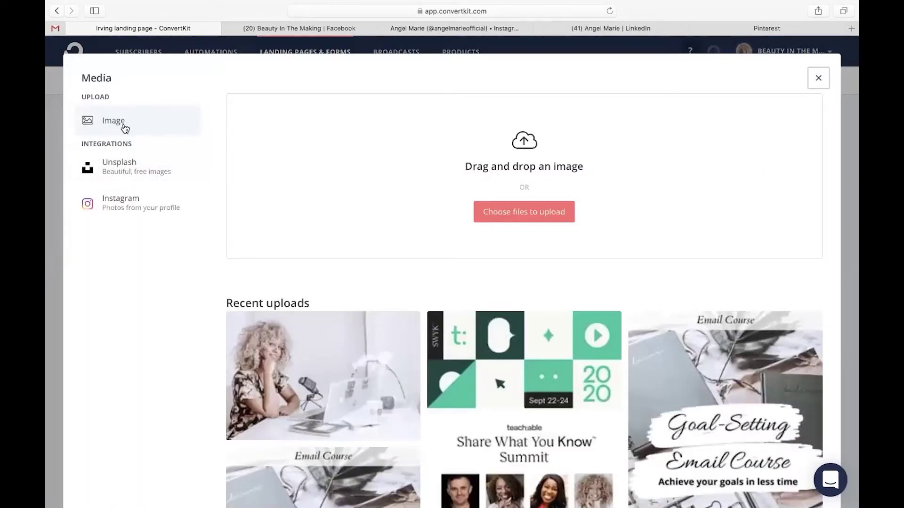
scroll(121, 177, "down", 1)
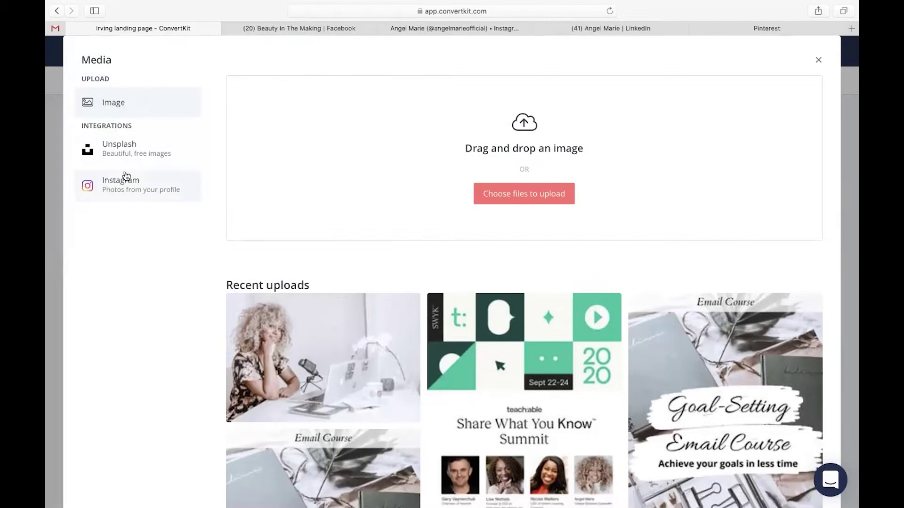
left_click(138, 155)
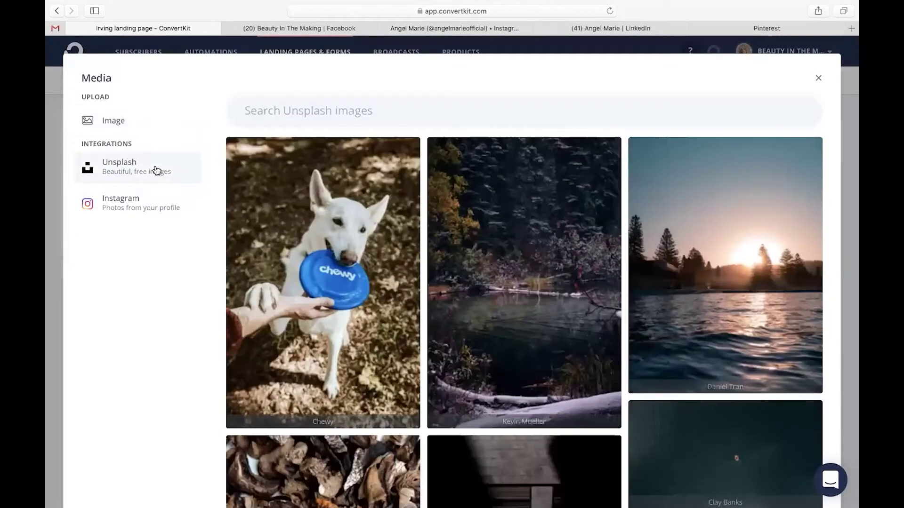
scroll(119, 205, "down", 1)
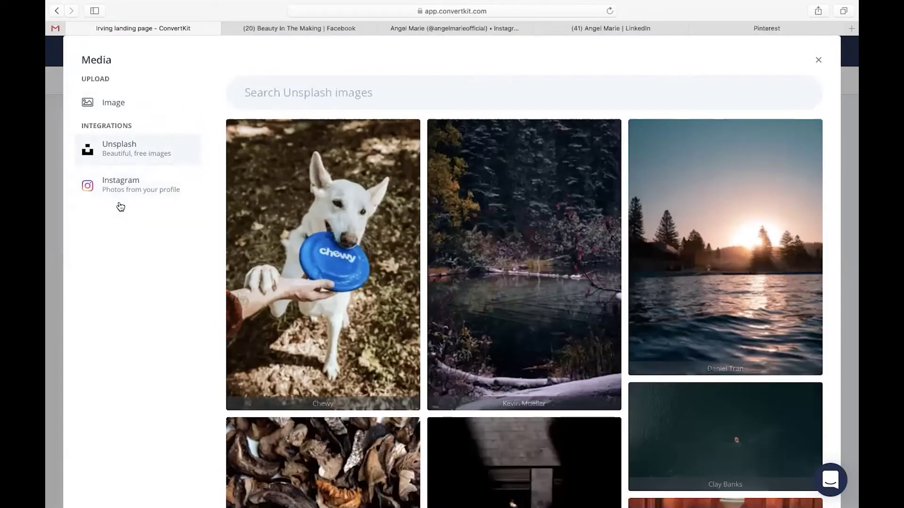
left_click(133, 186)
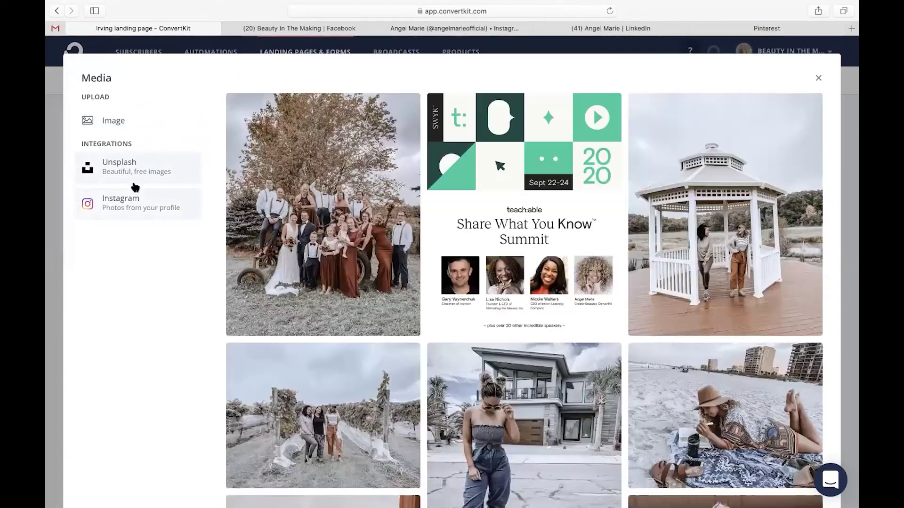
scroll(312, 300, "down", 15)
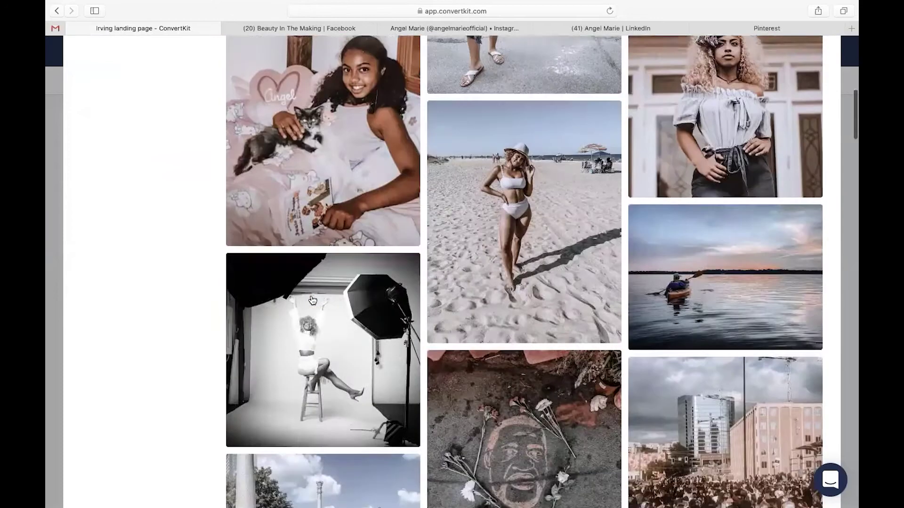
scroll(312, 299, "down", 10)
scroll(312, 299, "up", 6)
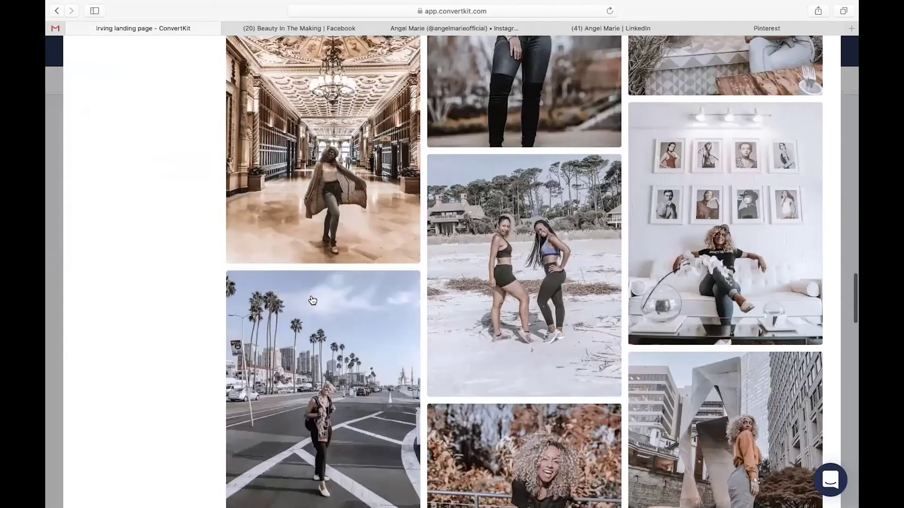
scroll(312, 300, "up", 7)
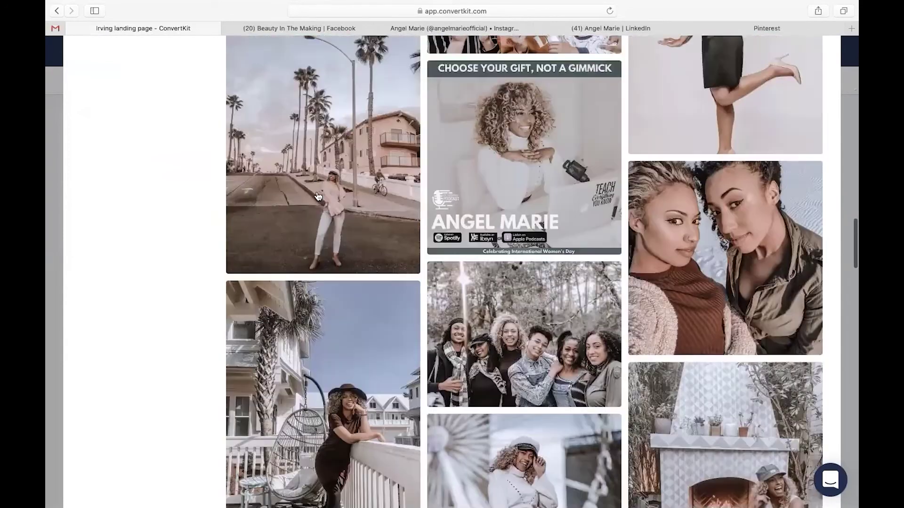
left_click(318, 197)
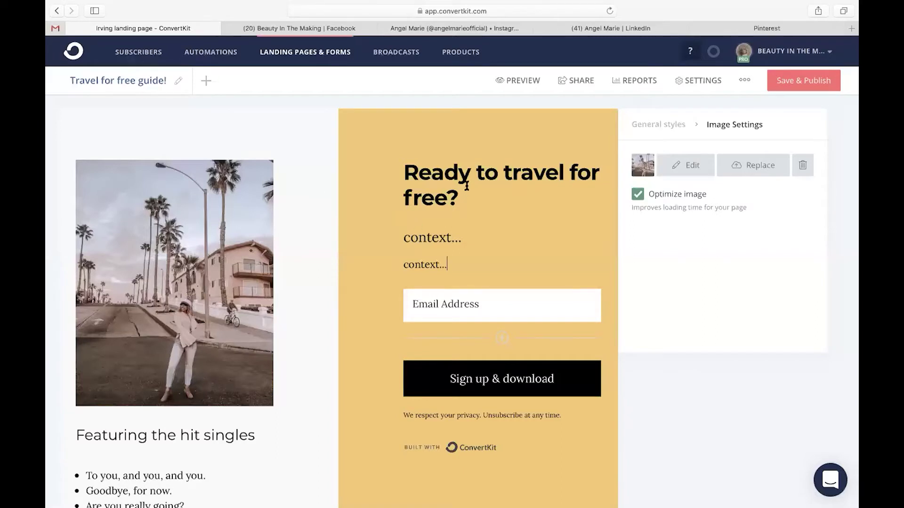
- Return to General styles and open the insert-block menu on the context subheader
left_click(671, 130)
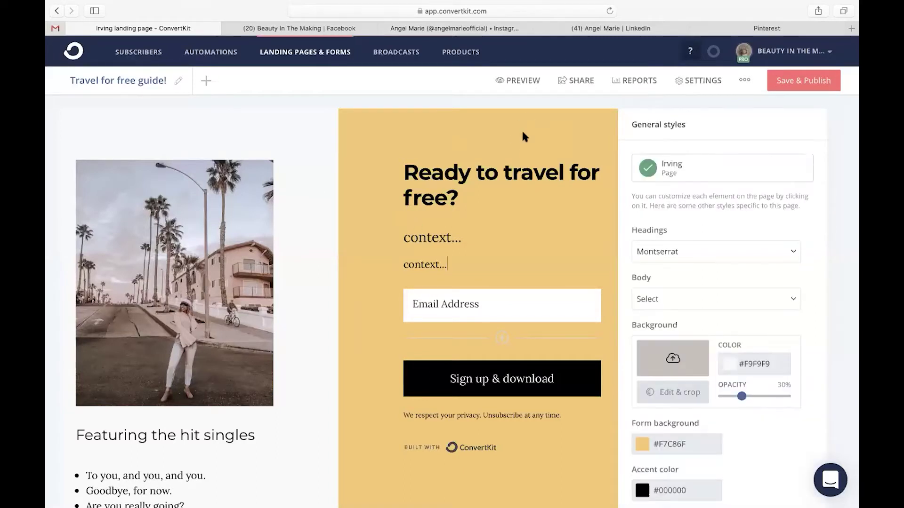
scroll(488, 269, "down", 2)
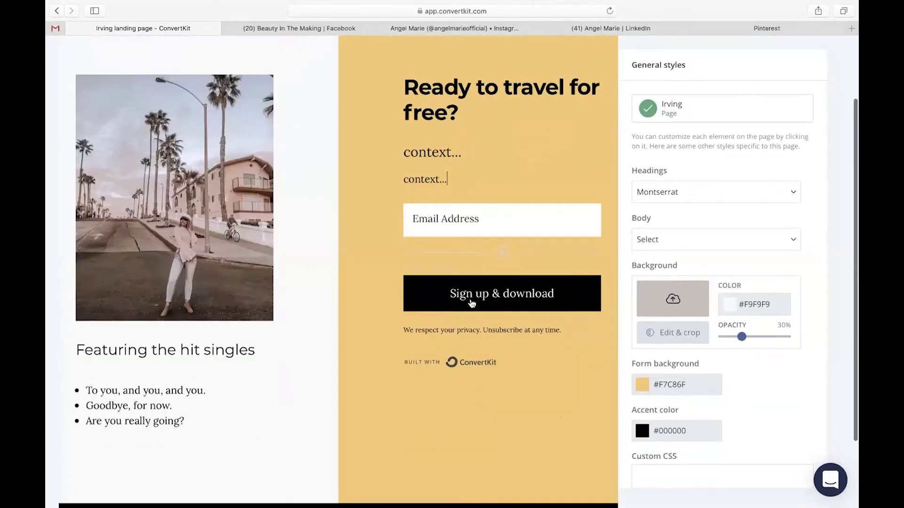
left_click(403, 151)
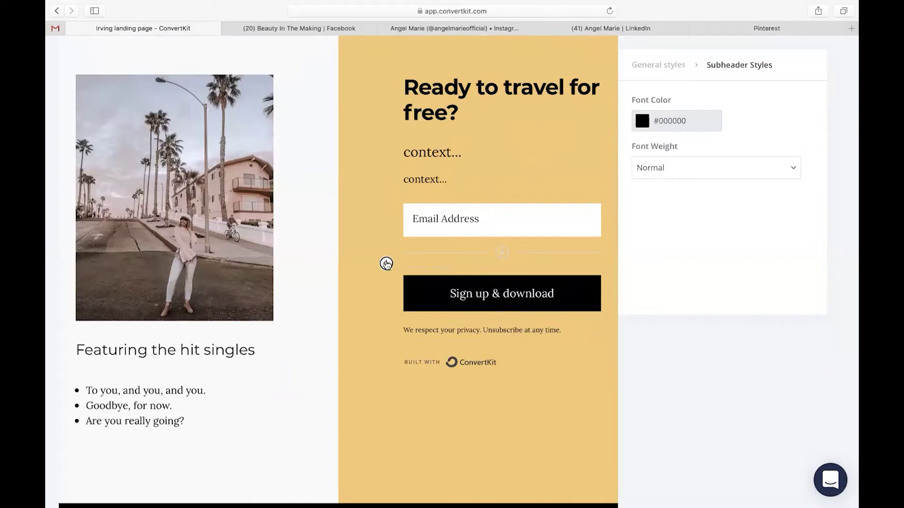
left_click(386, 264)
- Browse the block insert options, close them, and open Landing Page Settings
scroll(395, 335, "down", 3)
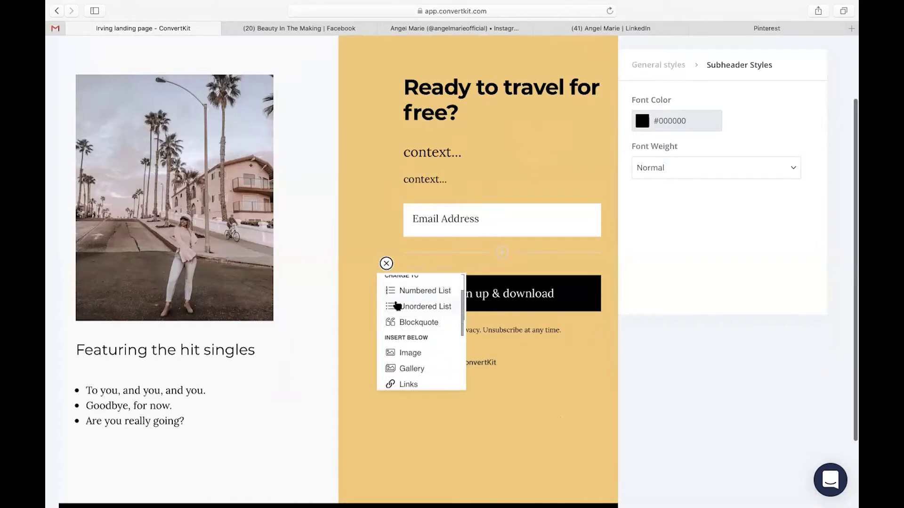
scroll(396, 307, "down", 4)
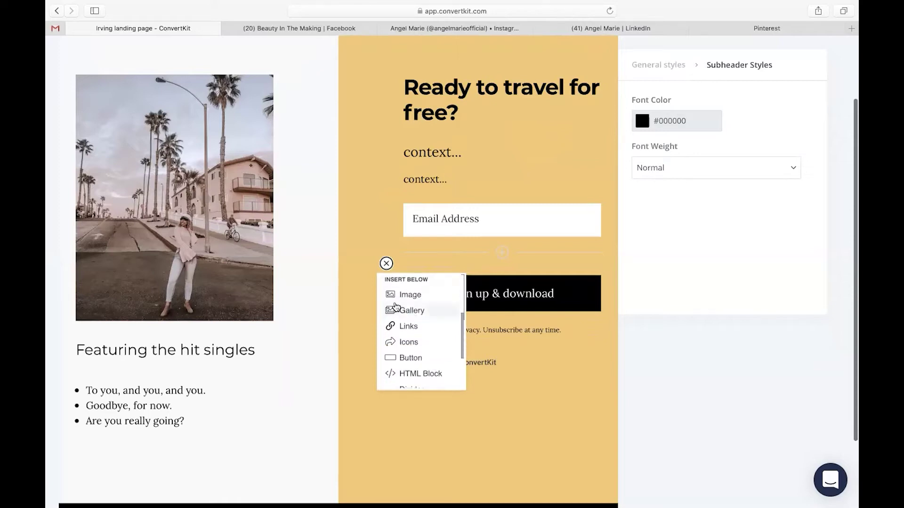
scroll(406, 343, "down", 3)
scroll(406, 343, "down", 2)
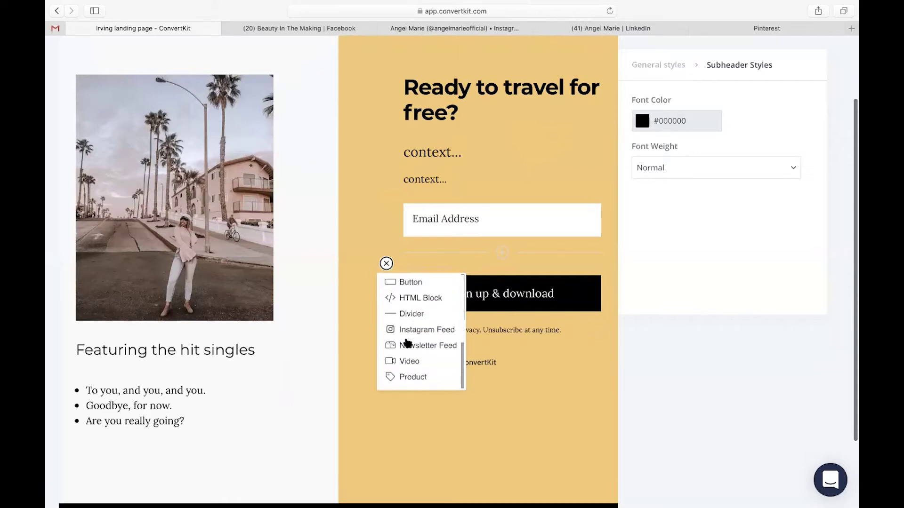
left_click(379, 165)
scroll(393, 155, "up", 4)
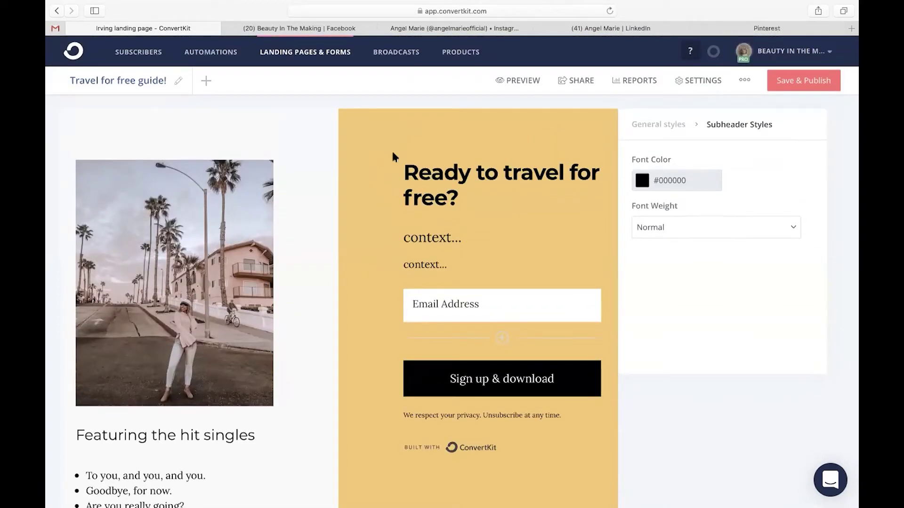
left_click(690, 85)
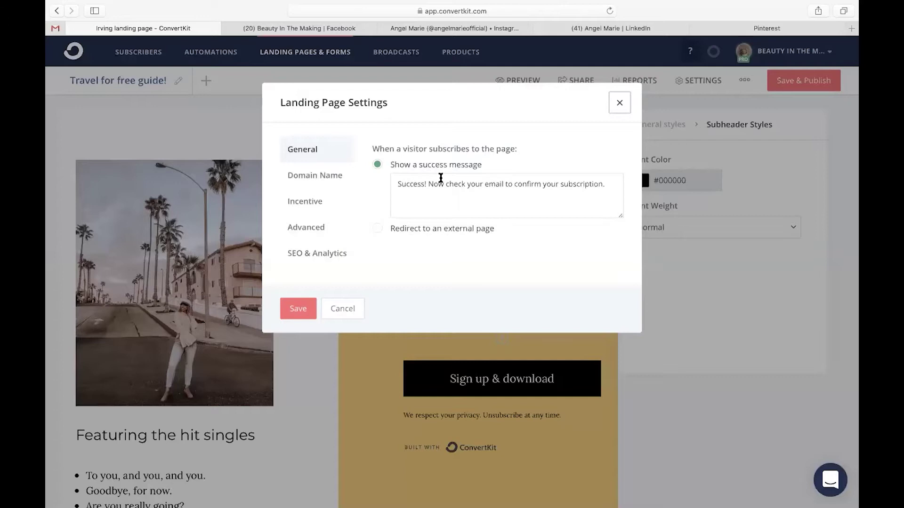
- Set the incentive to a Download of the Travel for free guide file after confirmation
left_click(297, 203)
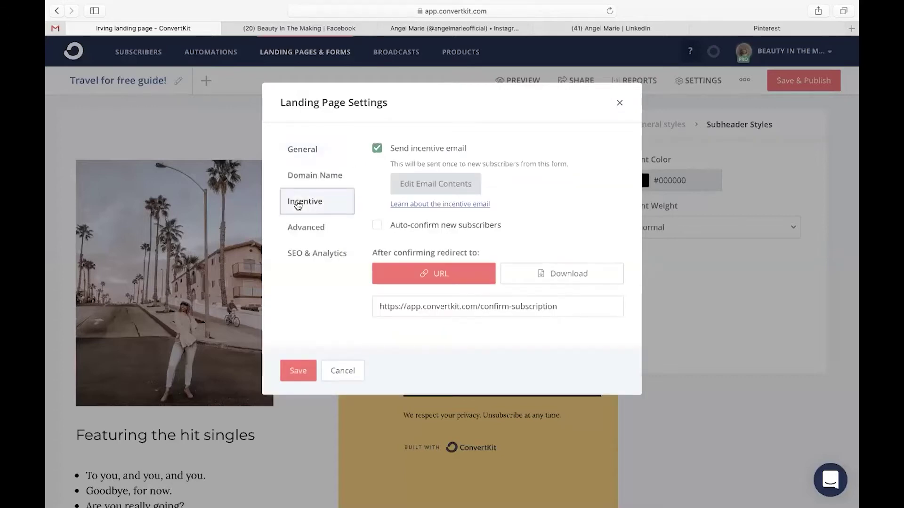
left_click(548, 275)
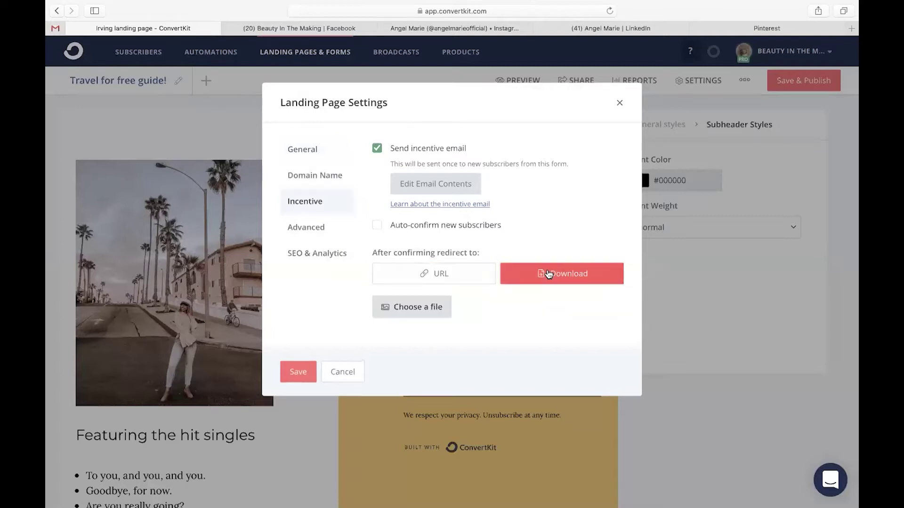
left_click(405, 309)
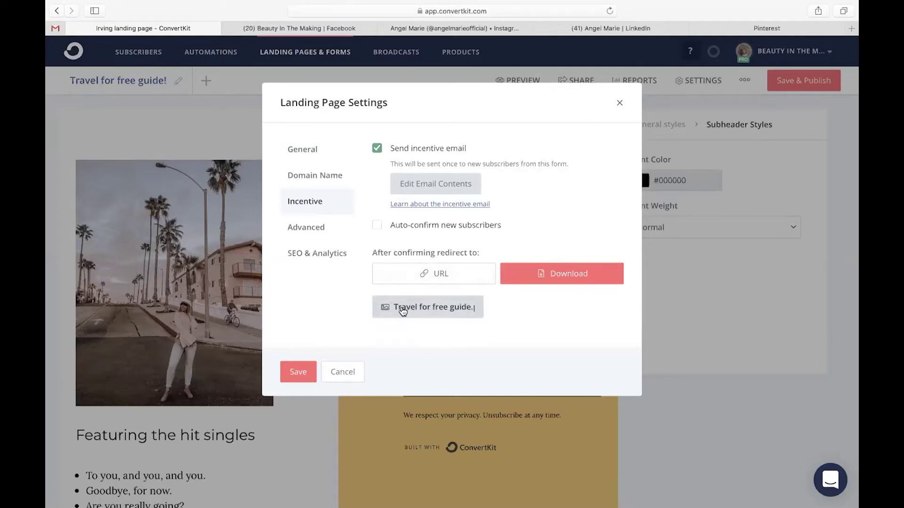
- Set the incentive email subject to 'Welcome! You travel guide is inside!' and start the body with 'Welcome'
left_click(430, 187)
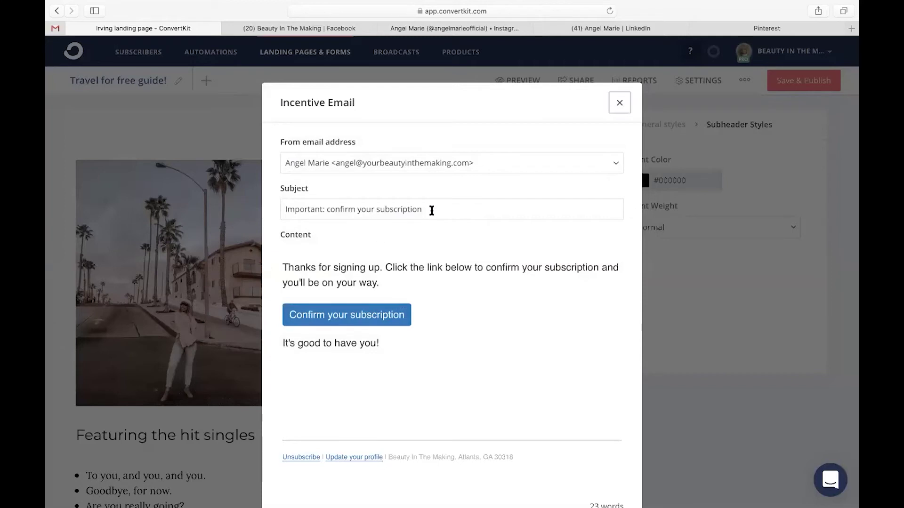
left_click_drag(432, 210, 279, 209)
key("BackSpace")
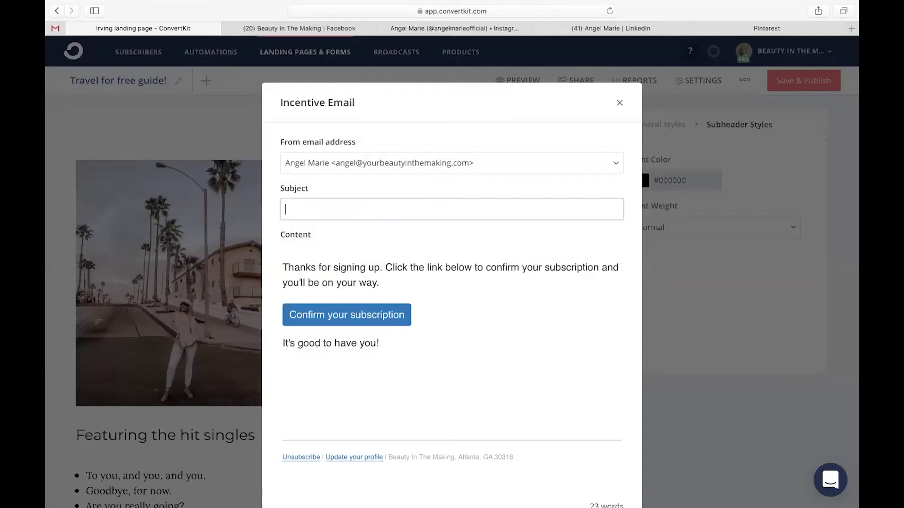
type("Welcome!")
type("You travel guide is inside!")
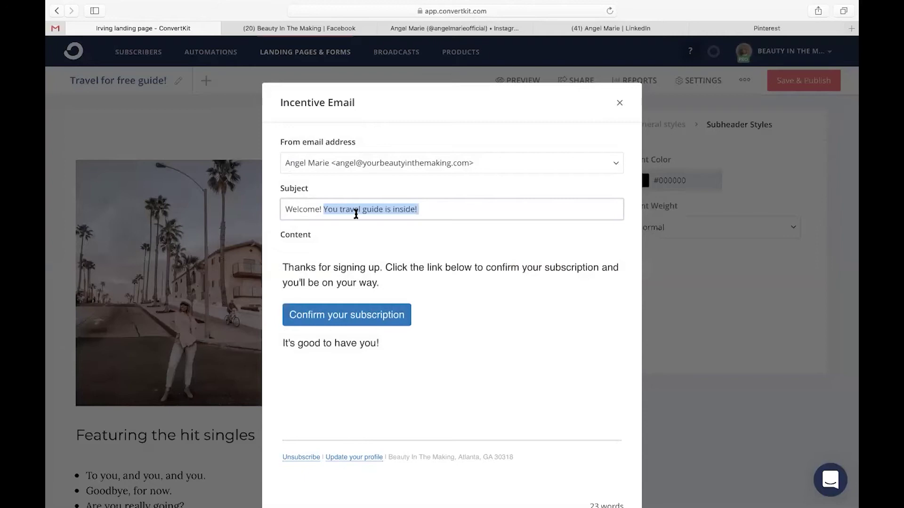
left_click(447, 209)
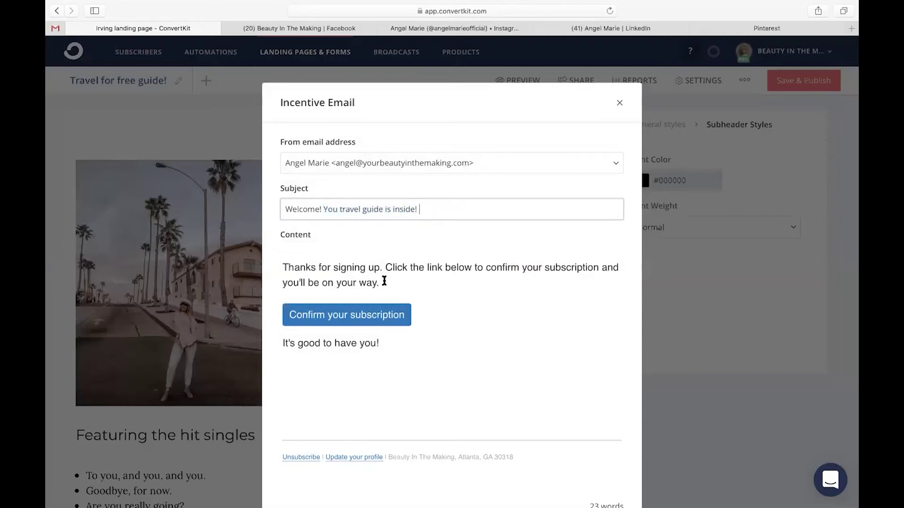
left_click_drag(382, 281, 285, 272)
key("BackSpace")
type("Welcome...")
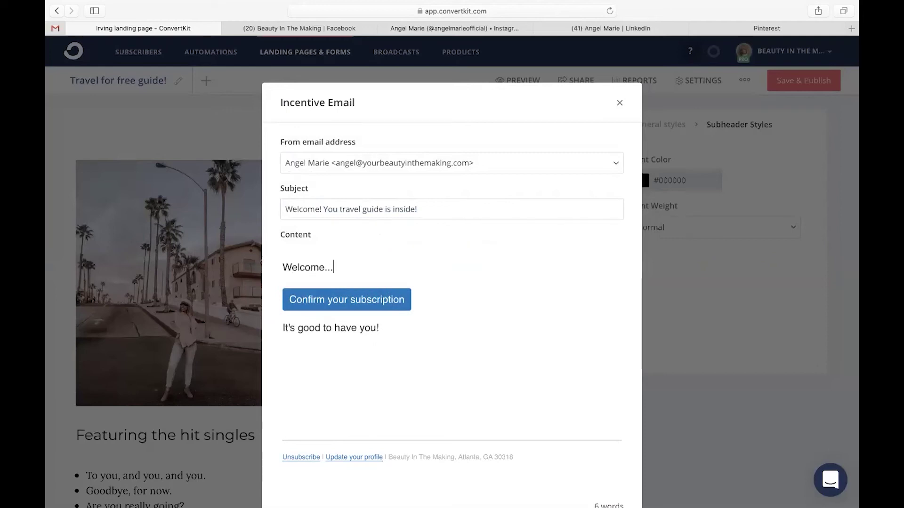
- Relabel the email button 'get your travel guide right here!'
left_click(402, 305)
left_click_drag(323, 300, 286, 299)
type("C")
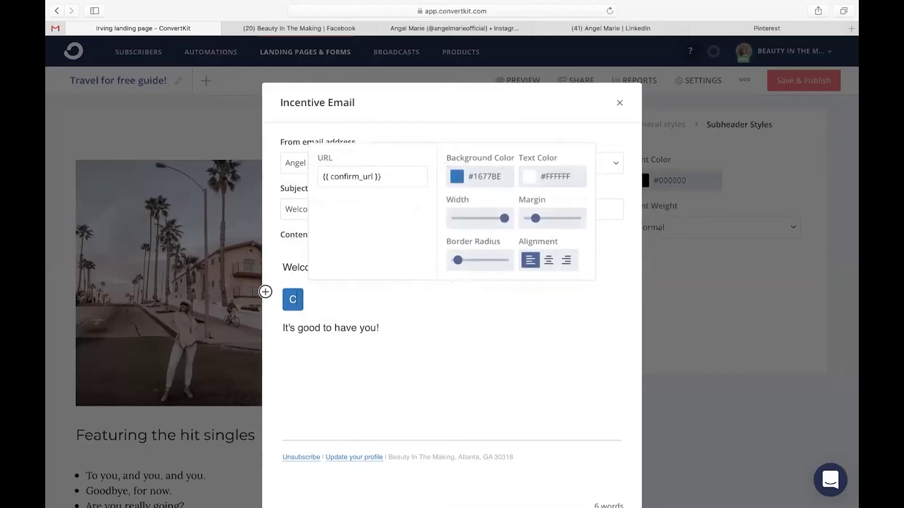
key("BackSpace")
type("tr")
key("BackSpace")
key("BackSpace")
type("get your trave")
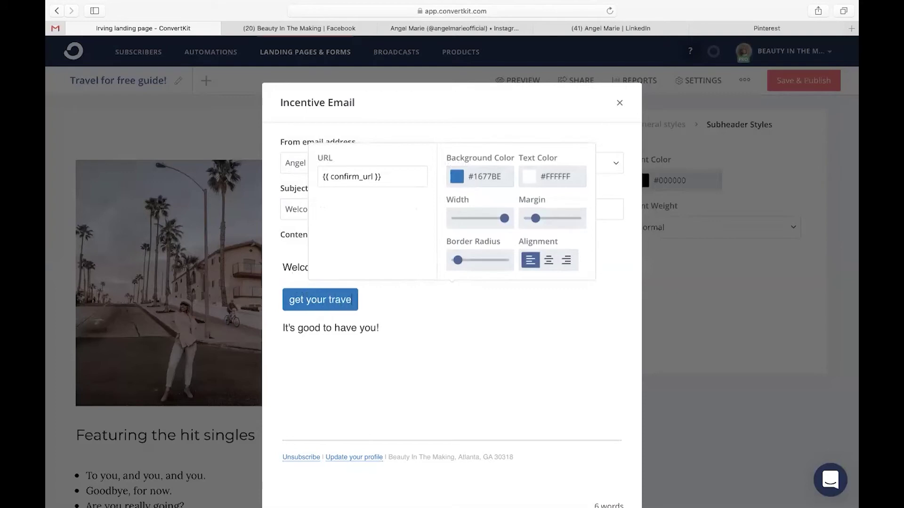
type("l guide right here")
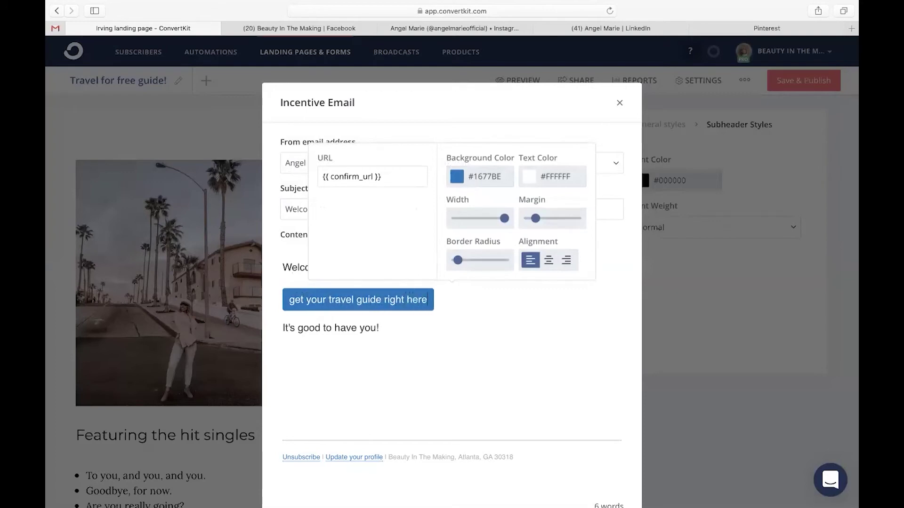
type("!")
- Save the incentive email and the landing page settings
left_click(266, 292)
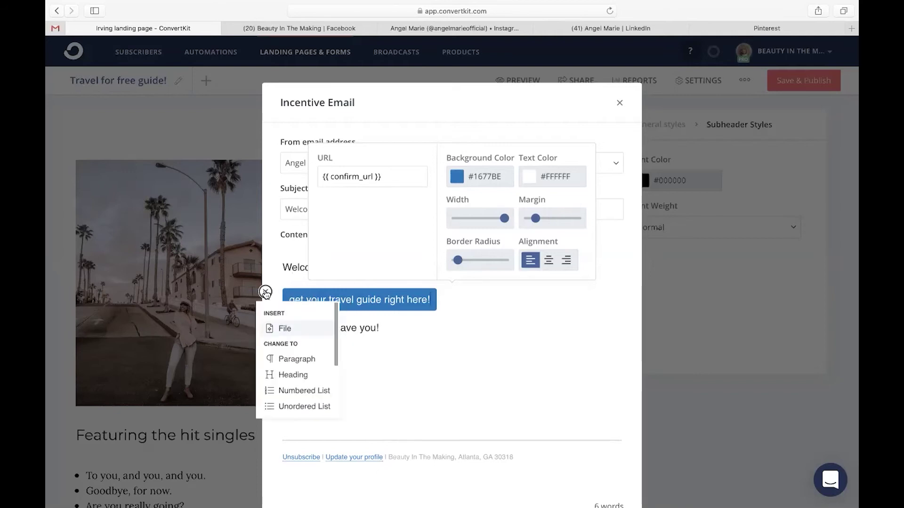
scroll(276, 363, "down", 4)
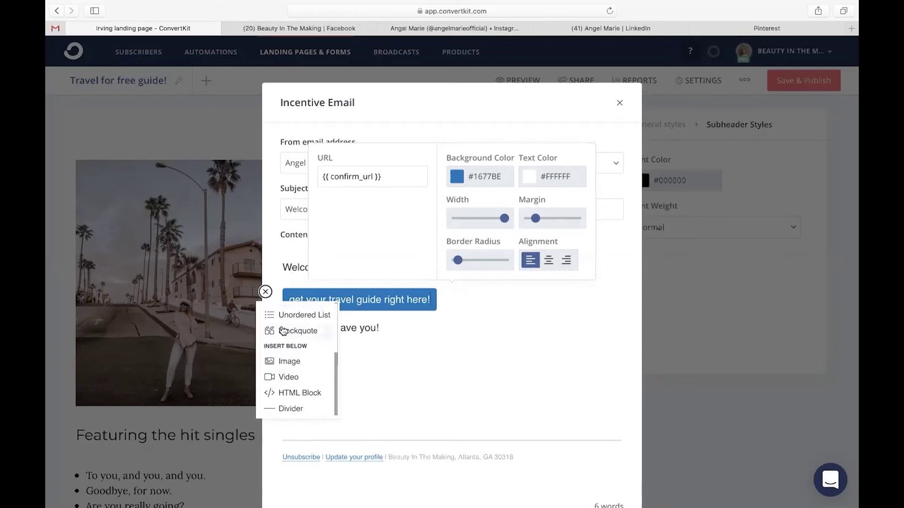
left_click(407, 333)
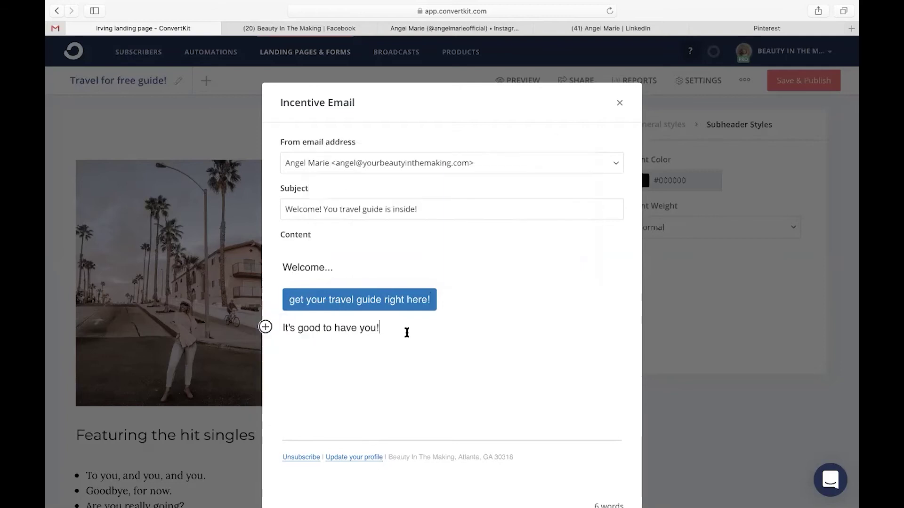
scroll(407, 333, "down", 3)
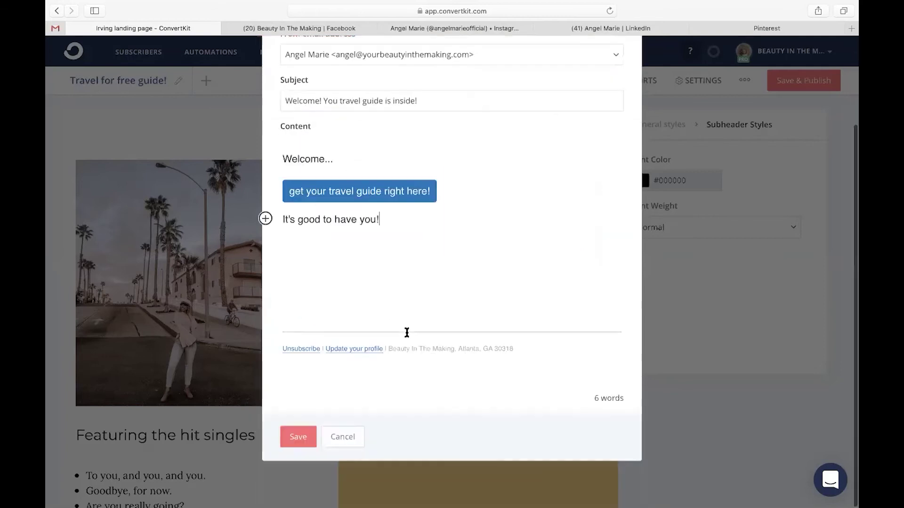
left_click(297, 437)
left_click(298, 371)
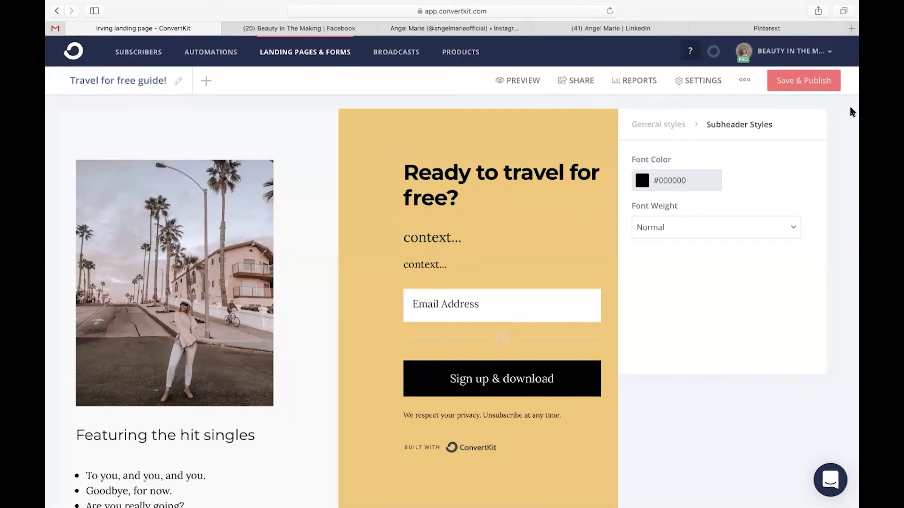
- Save and publish the travel landing page, then show its share link
left_click(792, 88)
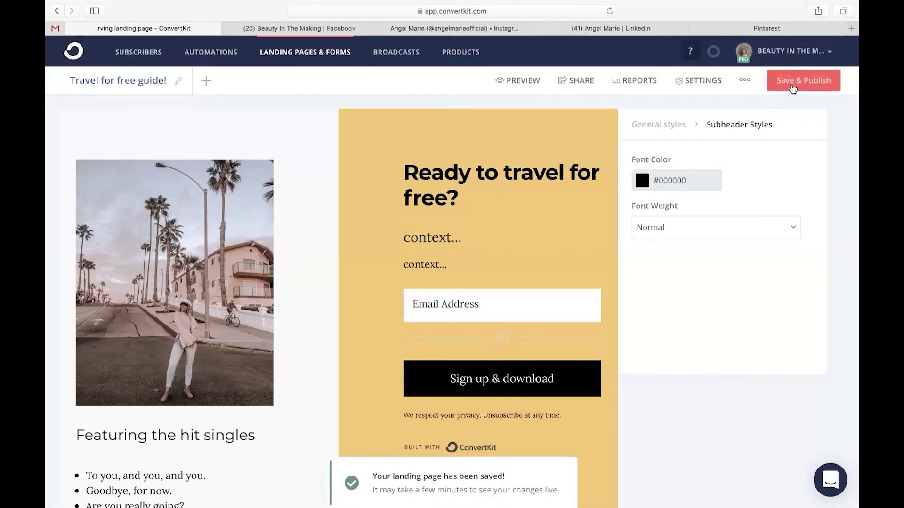
left_click(581, 82)
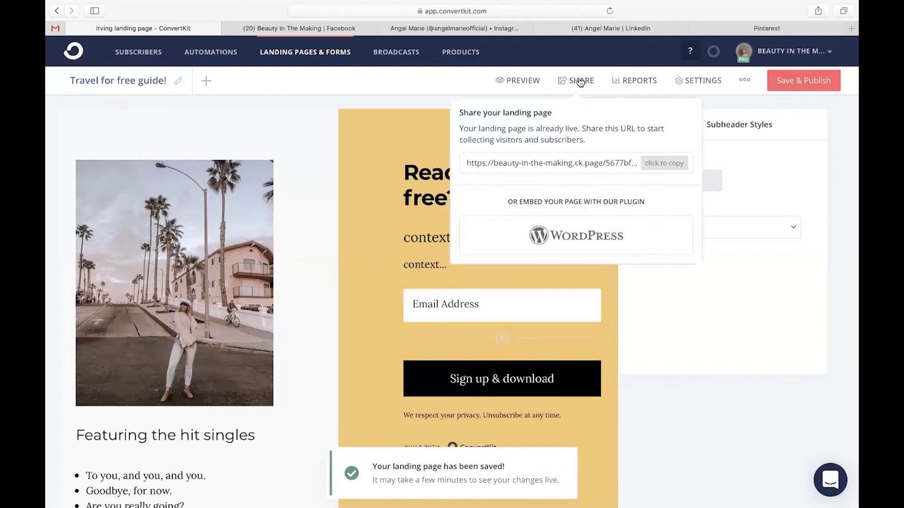
- Copy the landing page URL and view the Facebook, Instagram and LinkedIn tabs
left_click(650, 170)
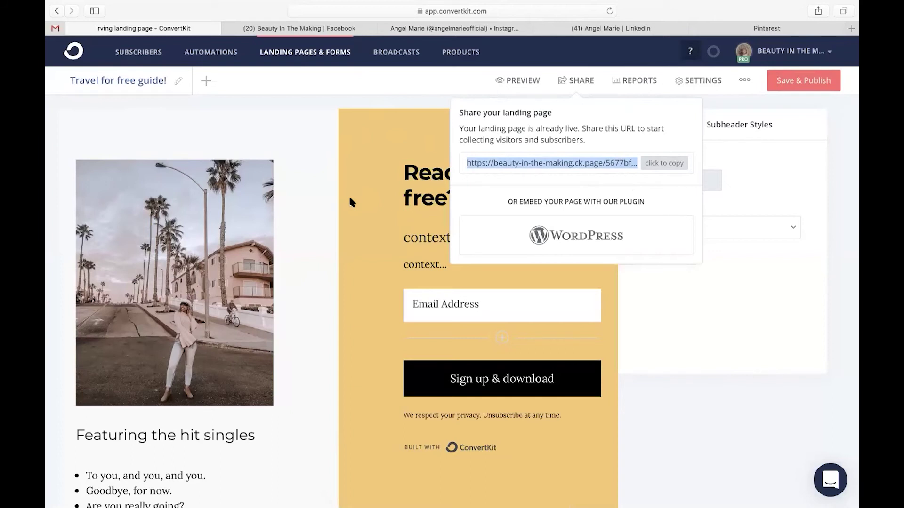
left_click(289, 29)
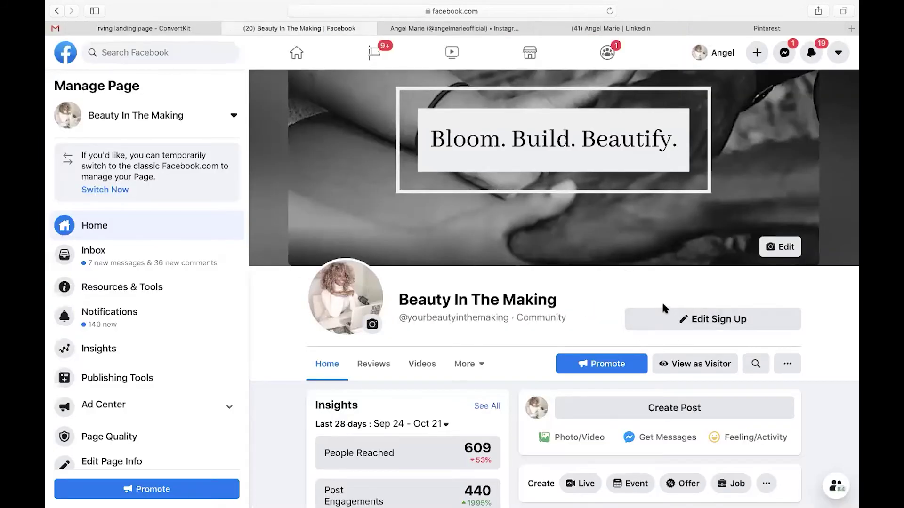
left_click(495, 29)
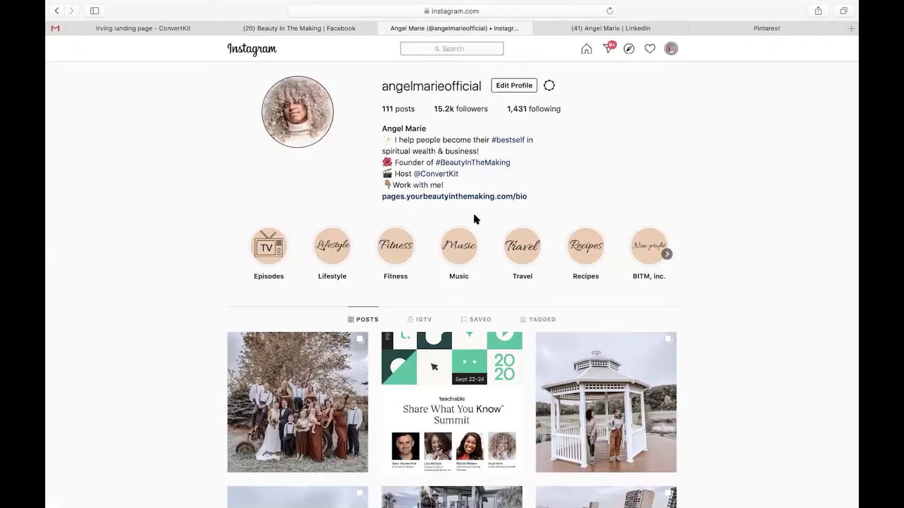
left_click(584, 29)
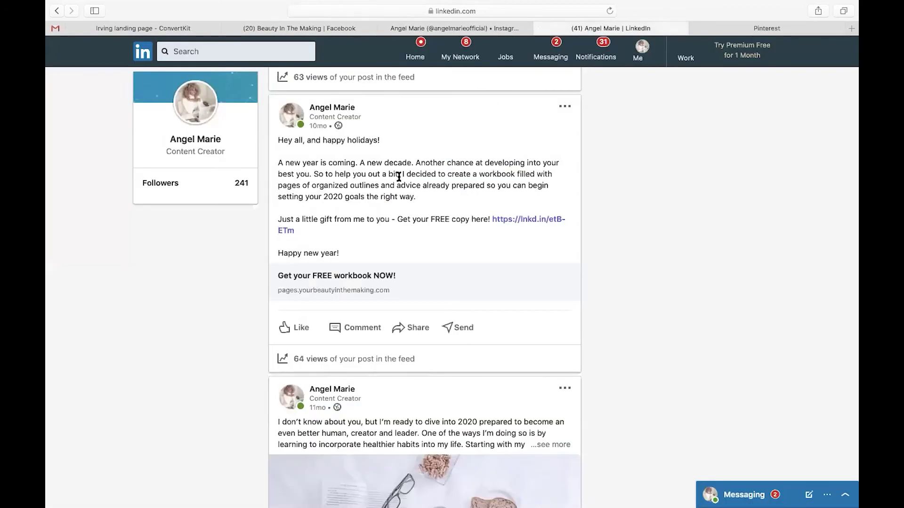
- View the Pinterest workbook pin, then go back to the ConvertKit landing page editor
left_click(798, 27)
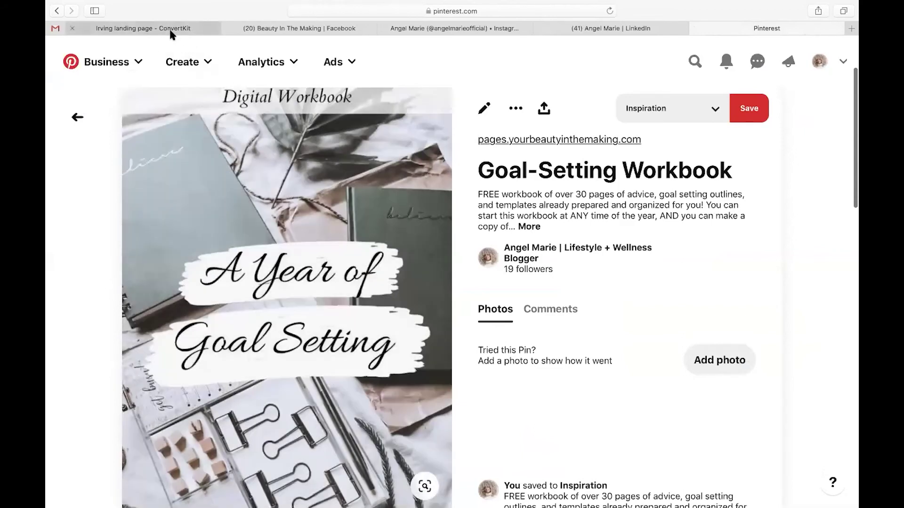
left_click(172, 29)
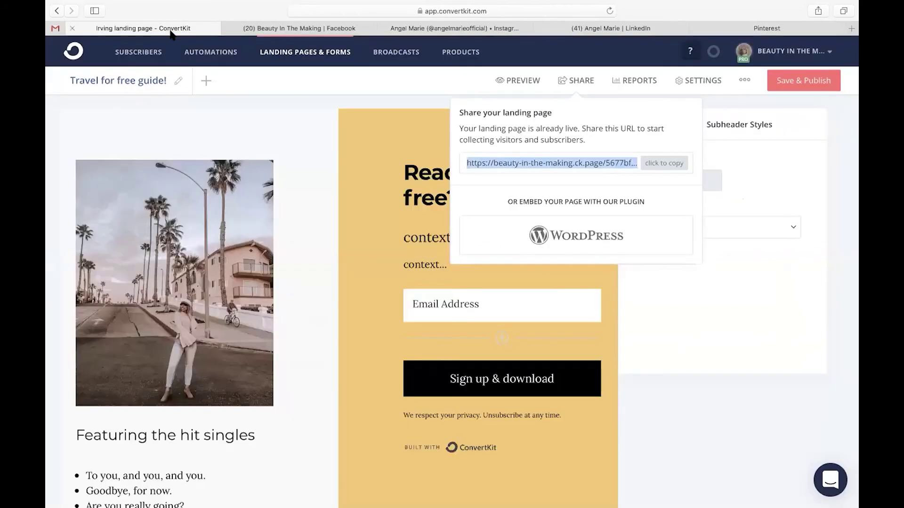
- Close the share popover and open the 'Blog posts subscribe' form from Landing Pages & Forms
left_click(299, 52)
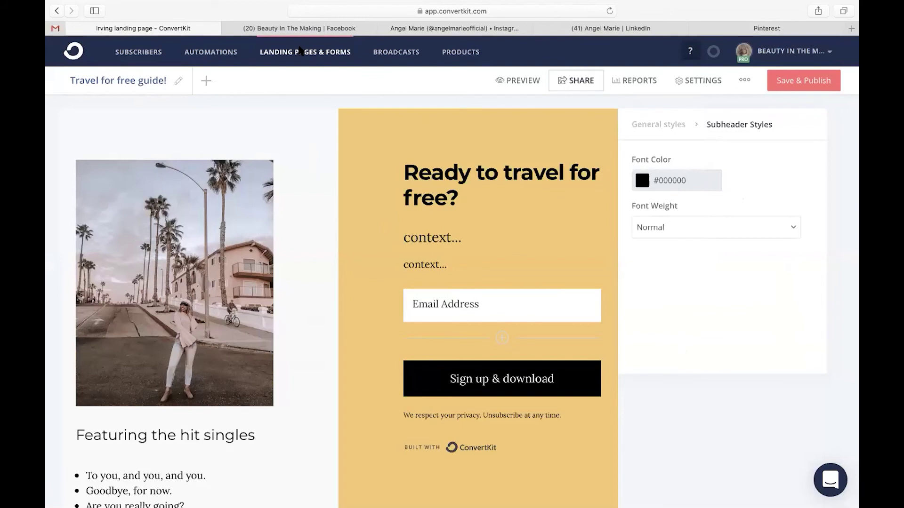
left_click(290, 54)
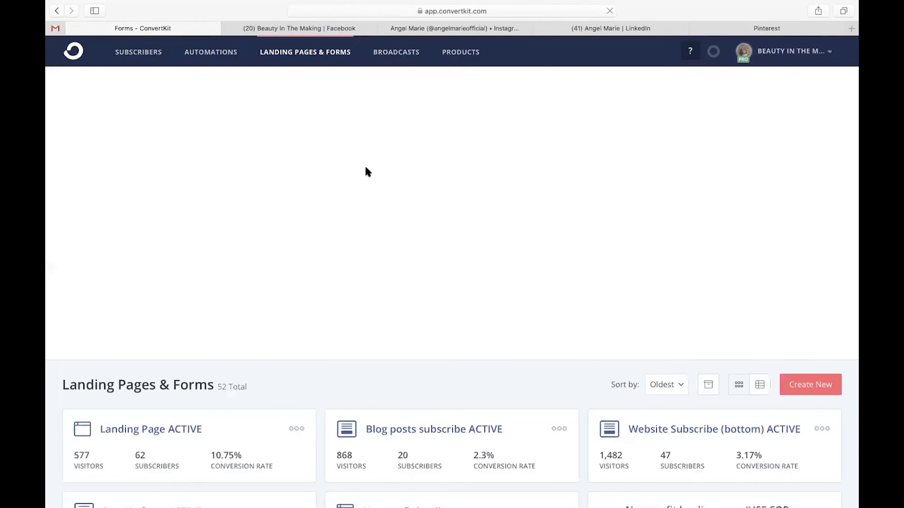
scroll(435, 275, "down", 4)
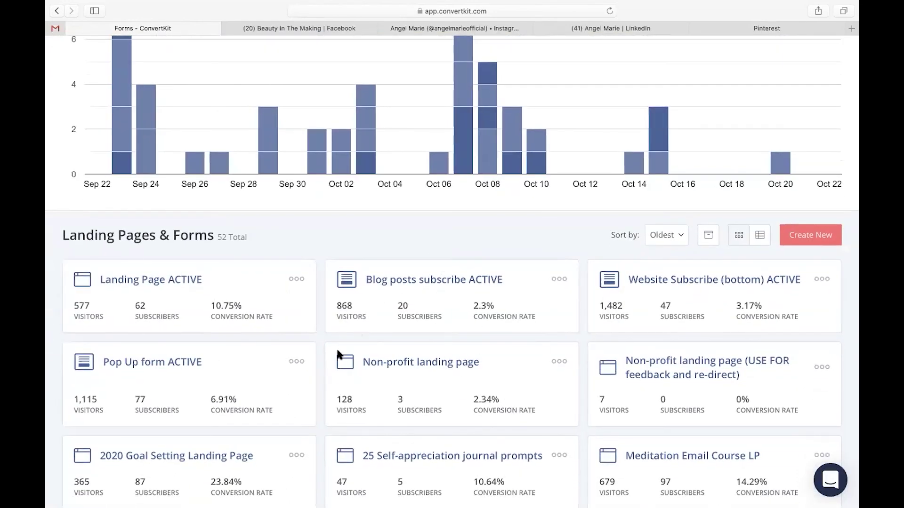
scroll(351, 359, "down", 2)
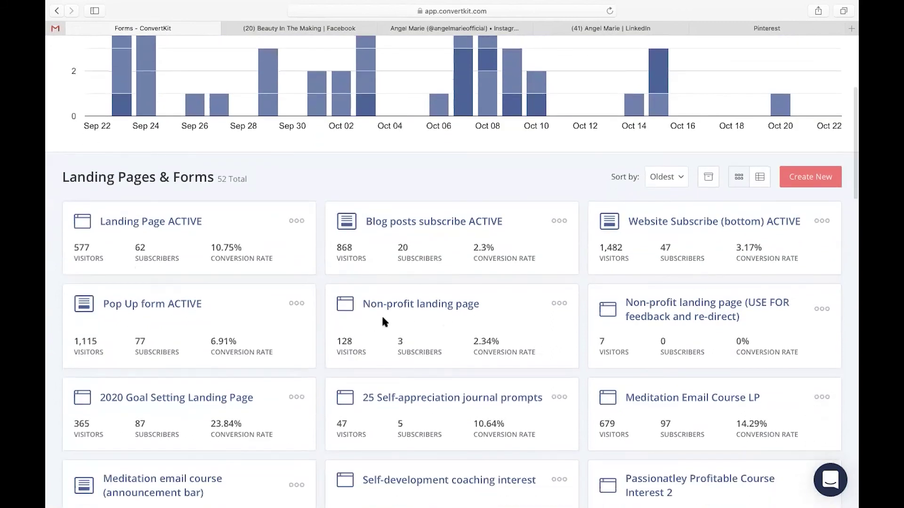
left_click(394, 225)
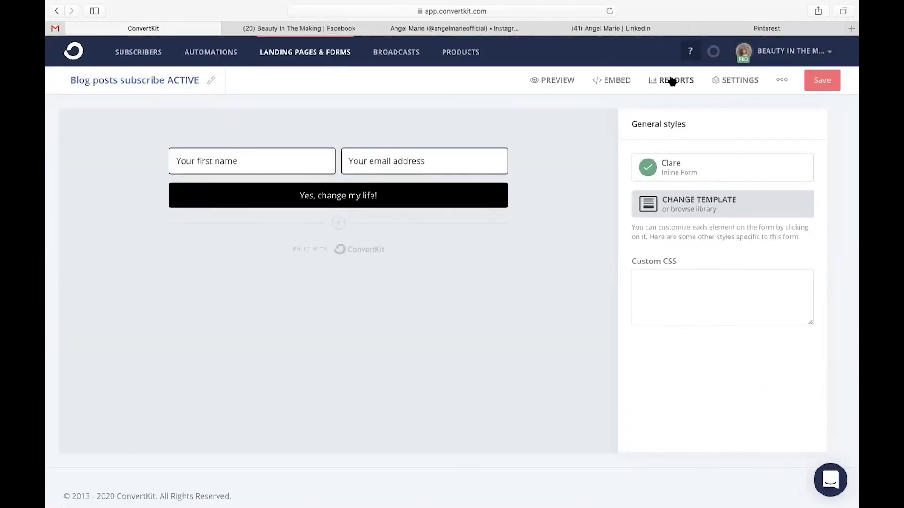
- Open the Blog posts subscribe form's report: 868 visitors, 20 subscribers, 2.3% conversion
left_click(672, 81)
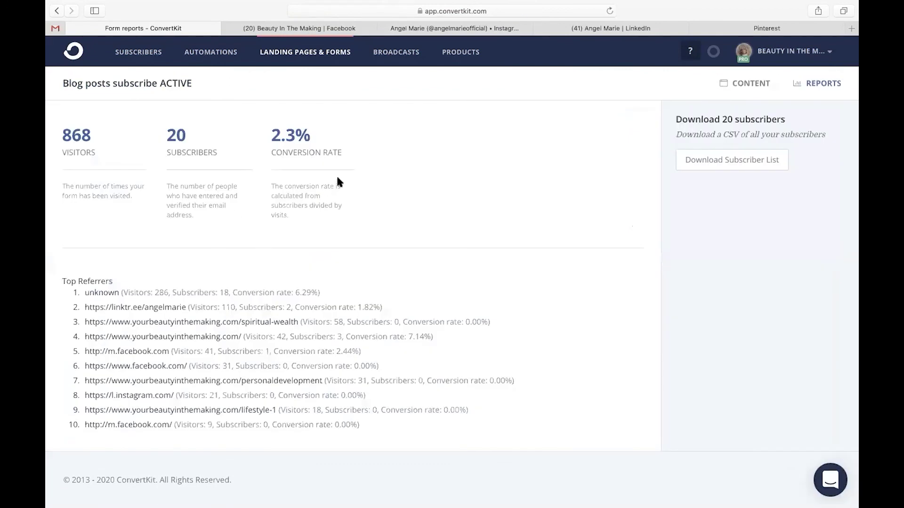